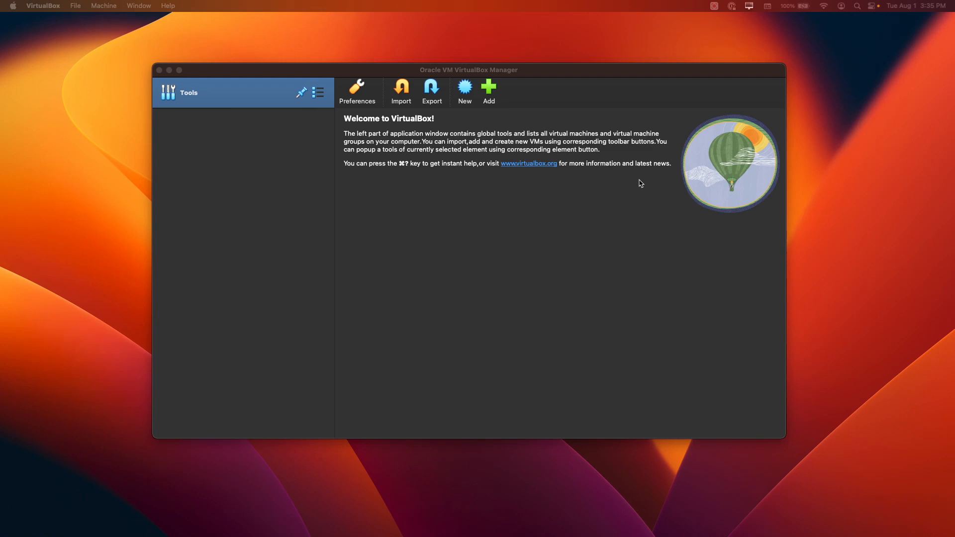
# - Check the default machine folder choices in the General section of the global preferences and accept the settings
pyautogui.click(319, 94)
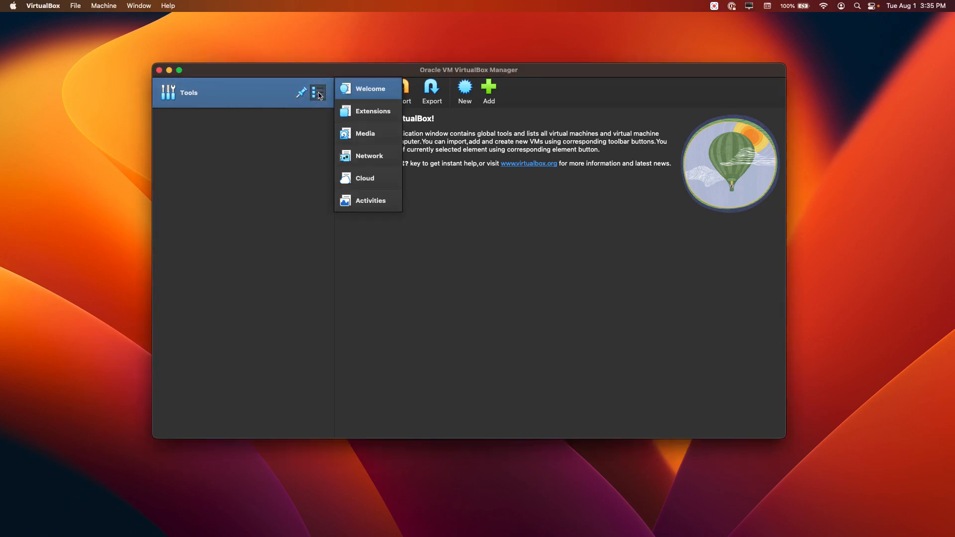
pyautogui.click(364, 92)
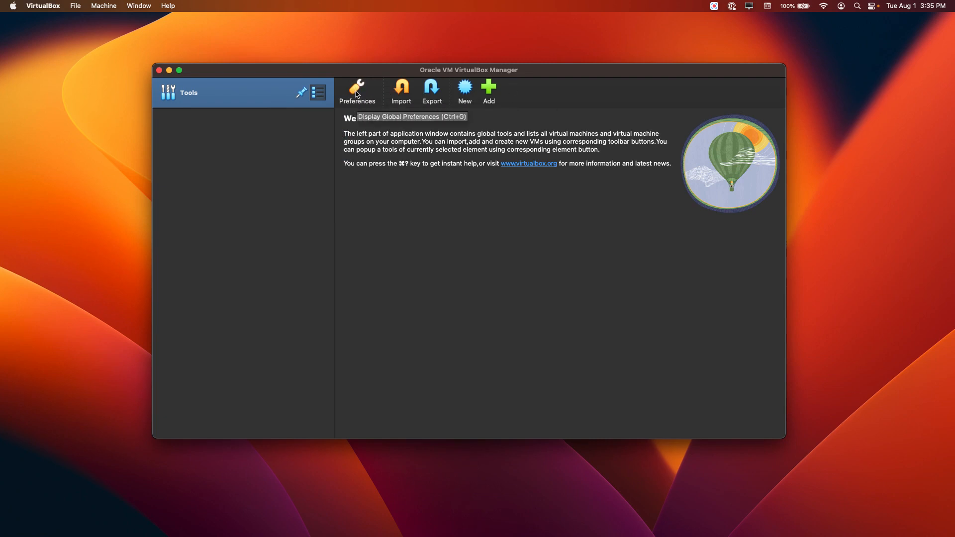
pyautogui.click(355, 92)
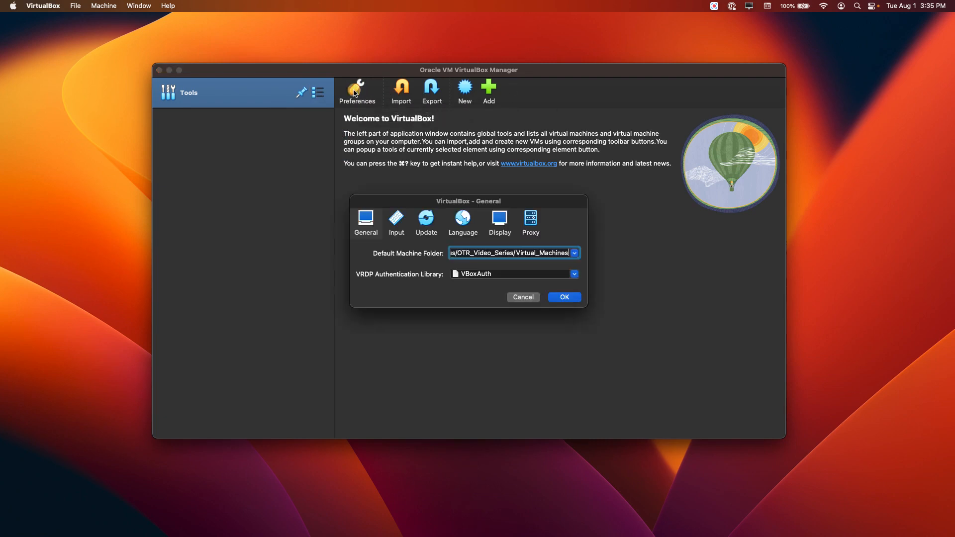
pyautogui.click(365, 224)
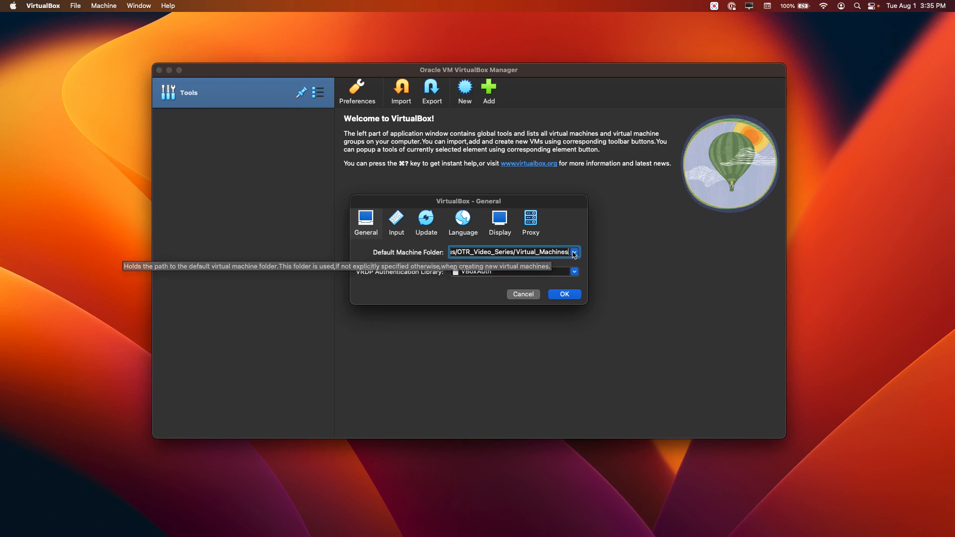
pyautogui.click(574, 253)
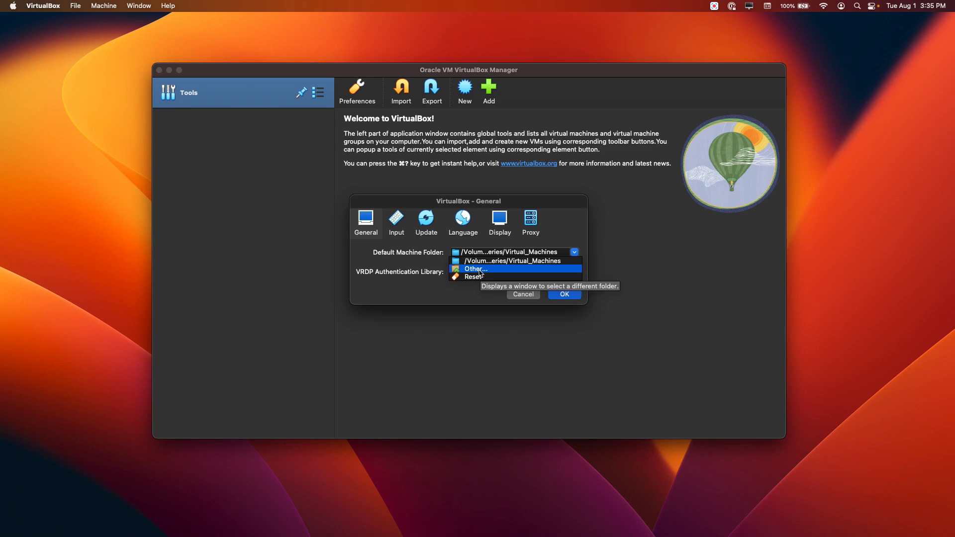
pyautogui.click(570, 295)
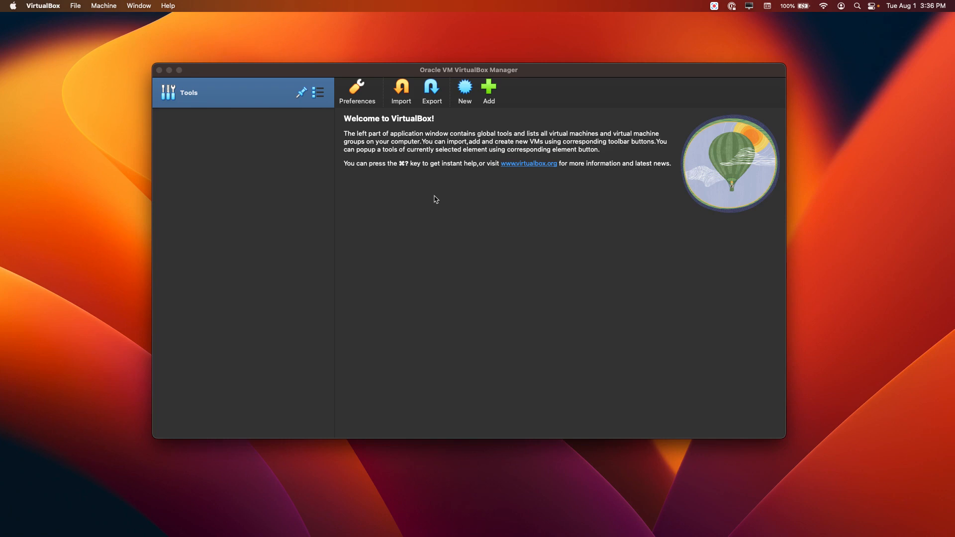
# - Open the Network tool and view the list of NAT networks
pyautogui.click(319, 95)
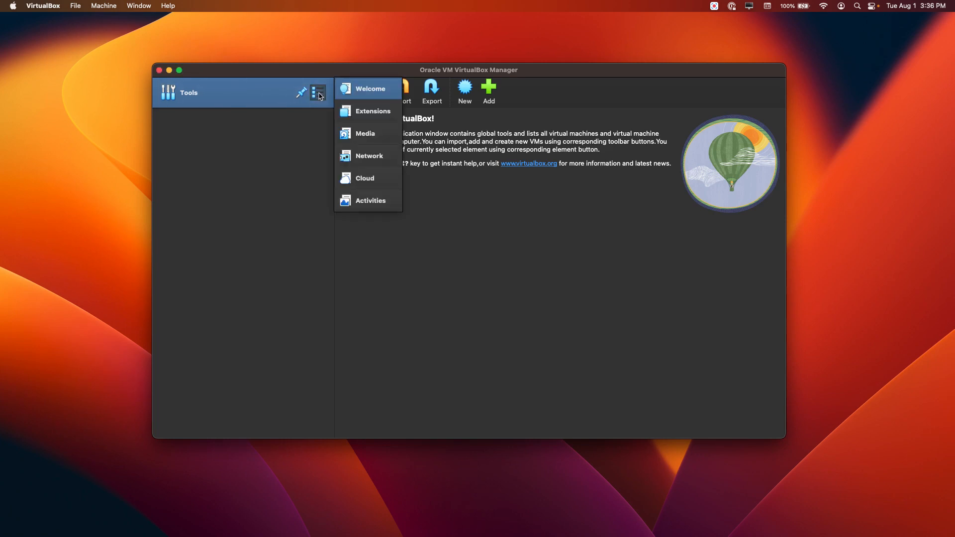
pyautogui.click(369, 156)
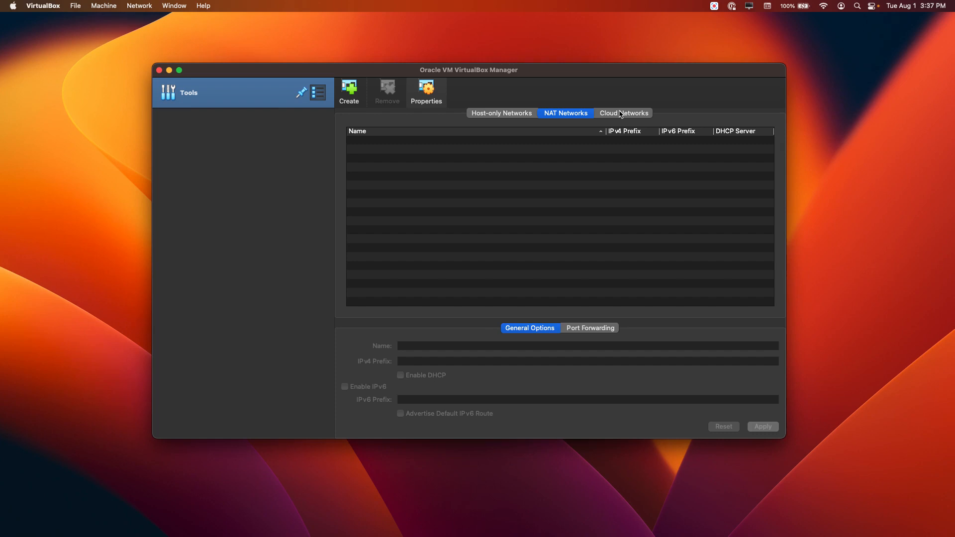
# - Switch past the browser's VirtualBox network settings guide to the slide presentation and advance from VBox Network Adapters to the NAT mode slide
pyautogui.hotkey('ctrl', 'Right')
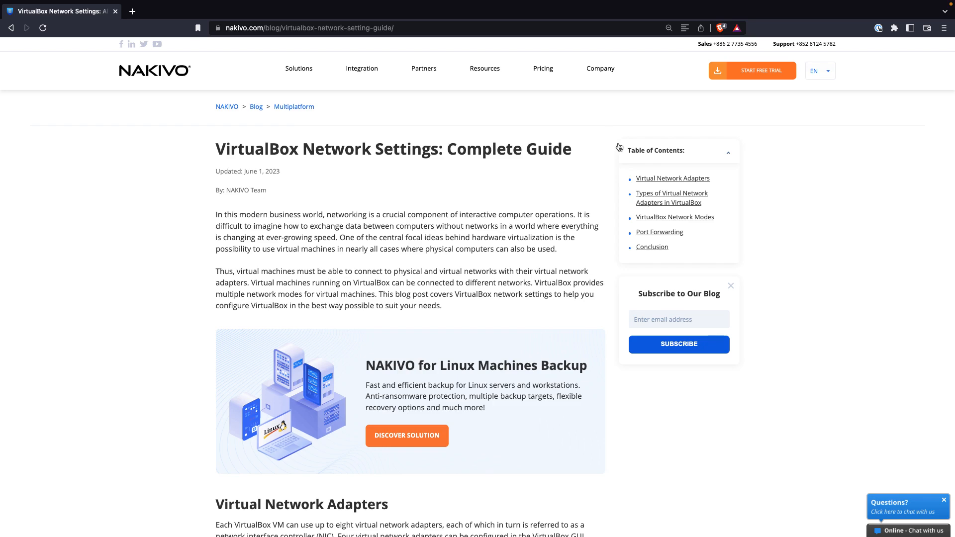
pyautogui.hotkey('ctrl', 'Right')
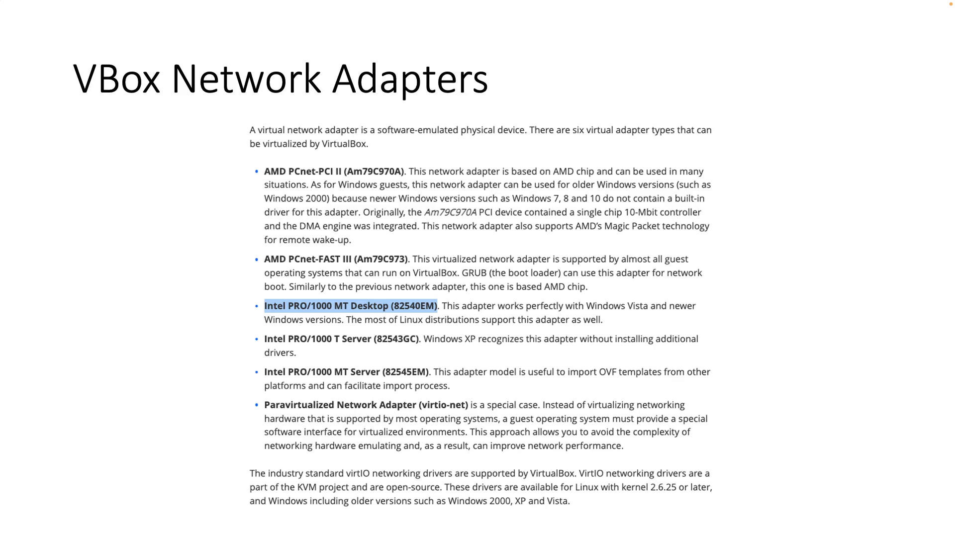
pyautogui.click(780, 310)
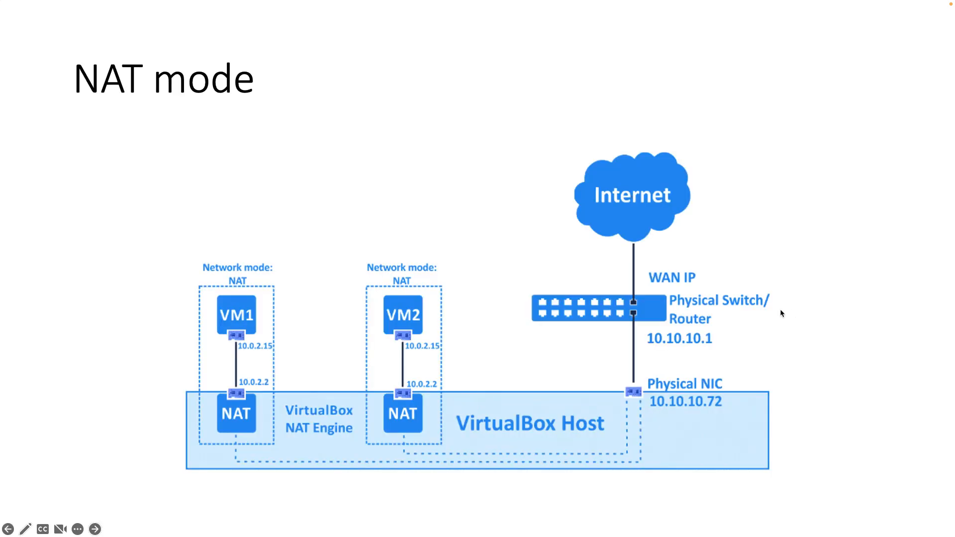
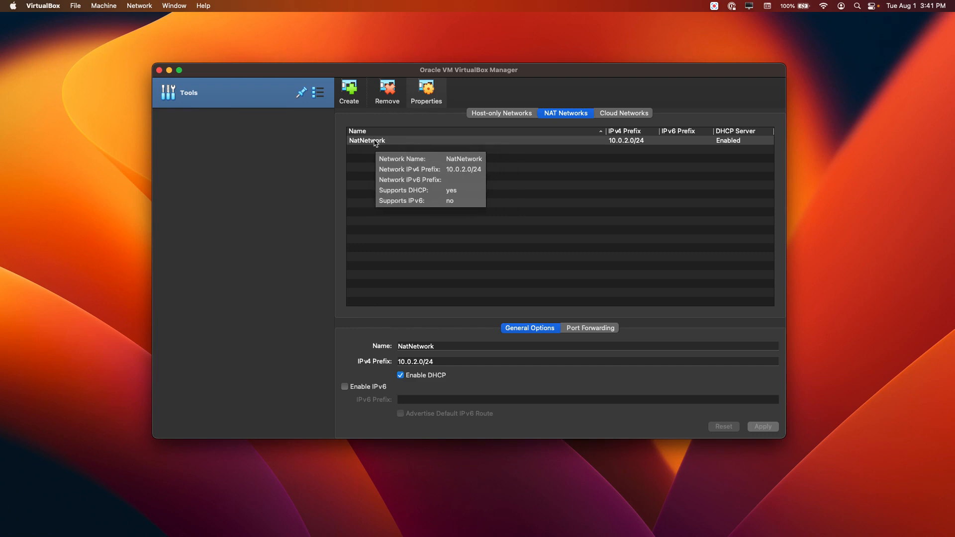
# - Select the NatNetwork entry and change its name to PandaLab.com in its general options
pyautogui.click(367, 141)
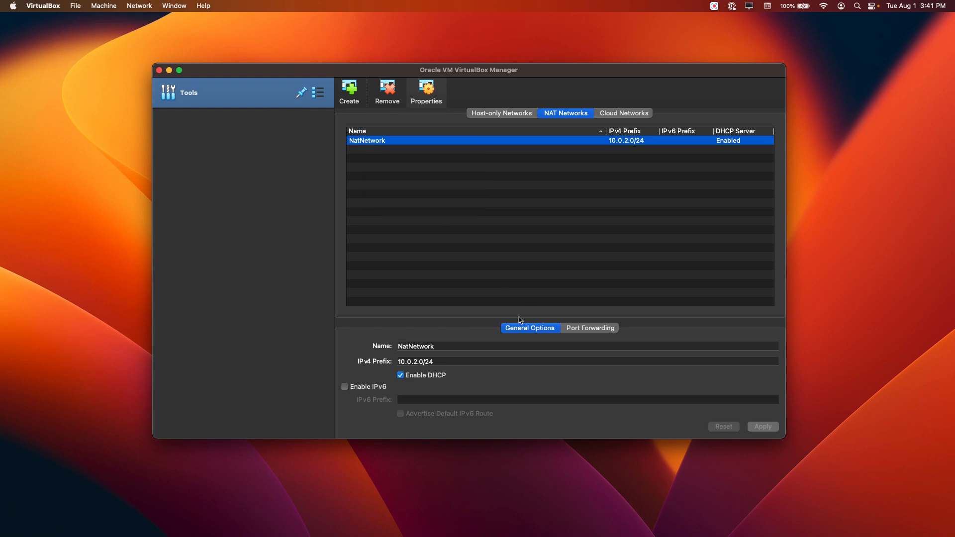
pyautogui.doubleClick(438, 346)
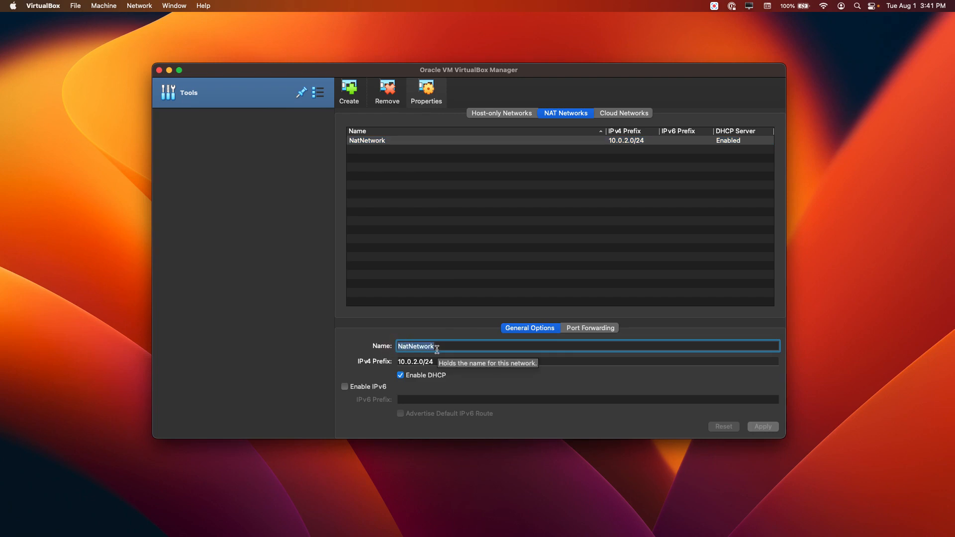
pyautogui.press('BackSpace')
pyautogui.write('PandaLab.com')
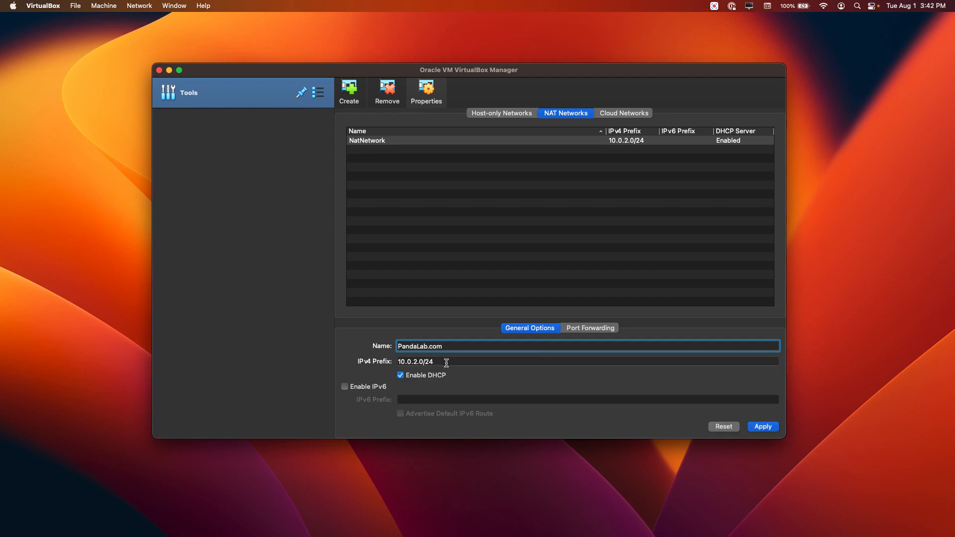
# - Set the NAT network's IPv4 prefix to 192.168.1.0/24 and apply the changes
pyautogui.click(423, 363)
pyautogui.moveTo(412, 361); pyautogui.dragTo(398, 362)
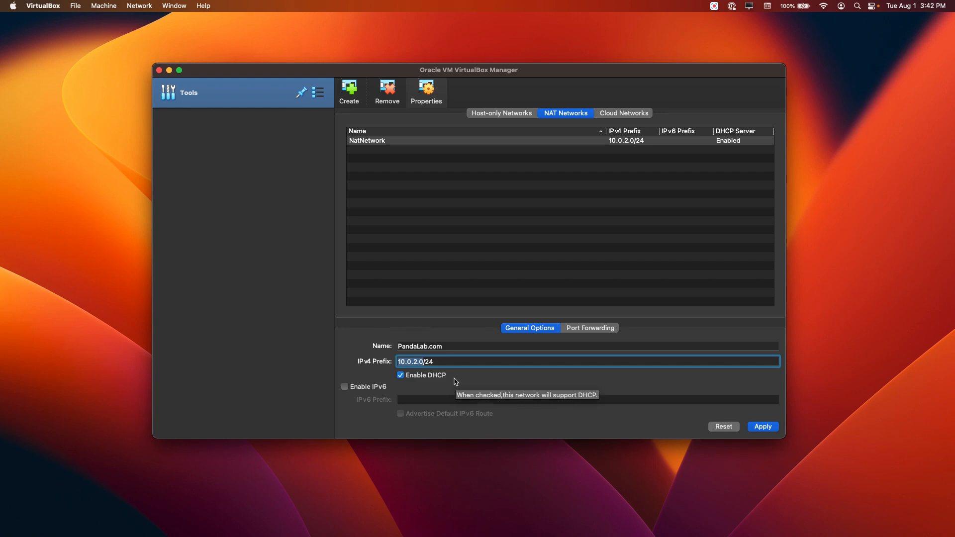
pyautogui.write('192.1')
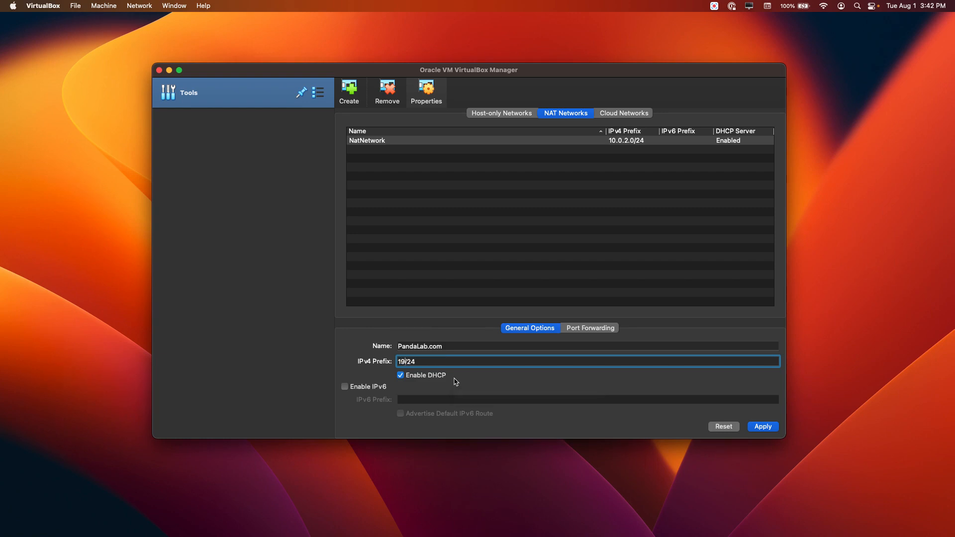
pyautogui.write('68.1.0')
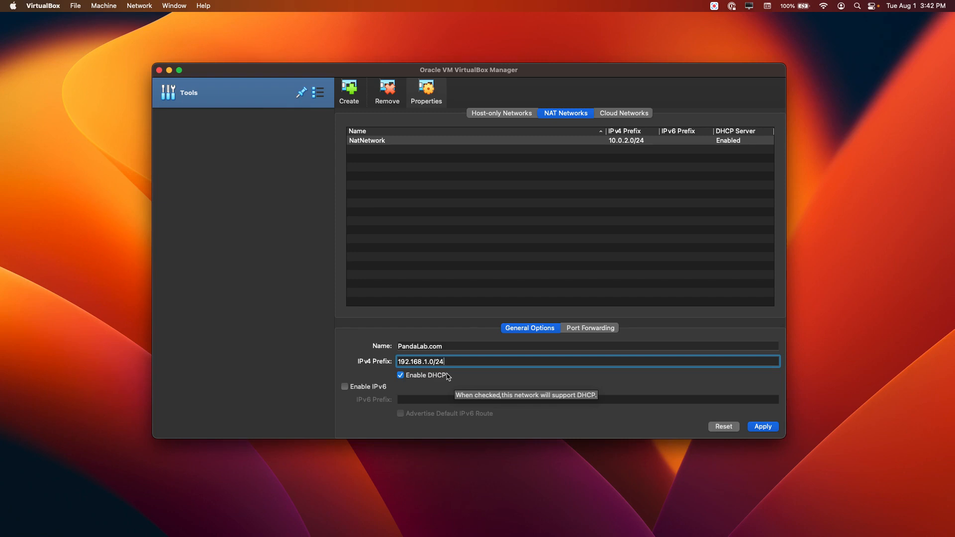
pyautogui.click(768, 430)
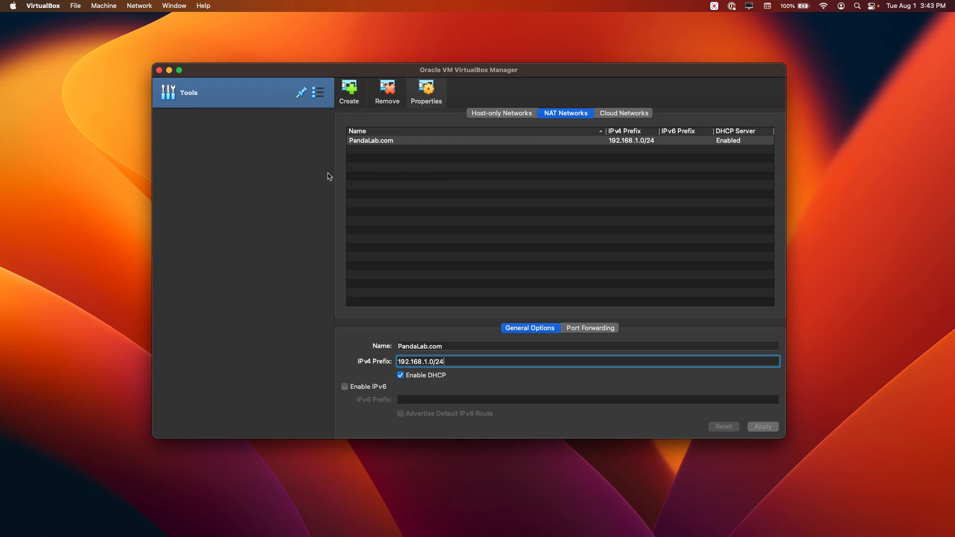
# - Switch to the terminal and begin the command vboxmanage dhcpserver add
pyautogui.hotkey('ctrl', 'Left')
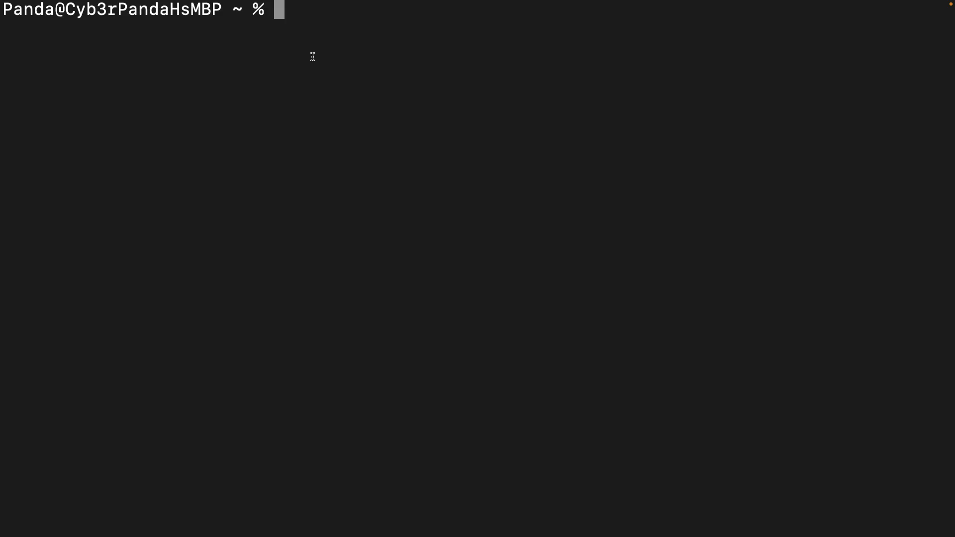
pyautogui.write('vboxmanage')
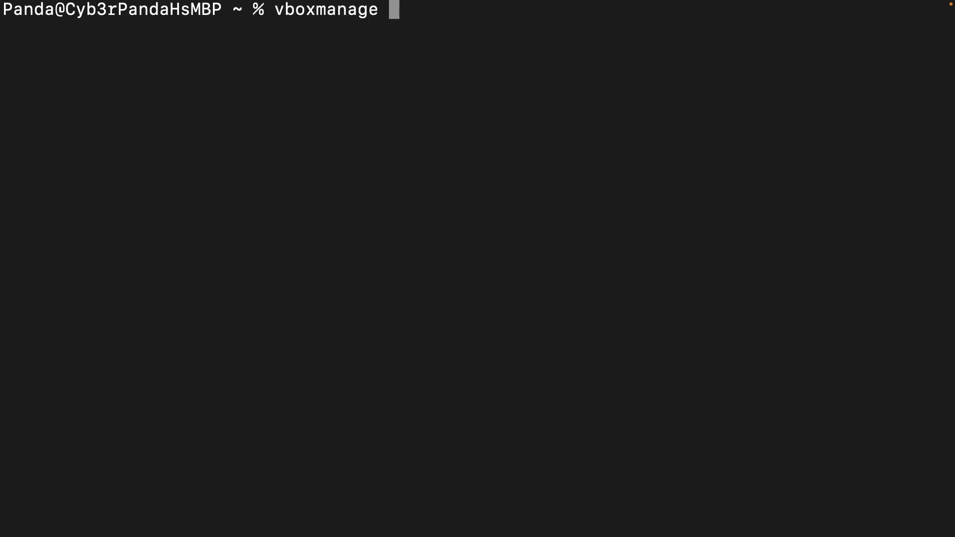
pyautogui.write(' dh')
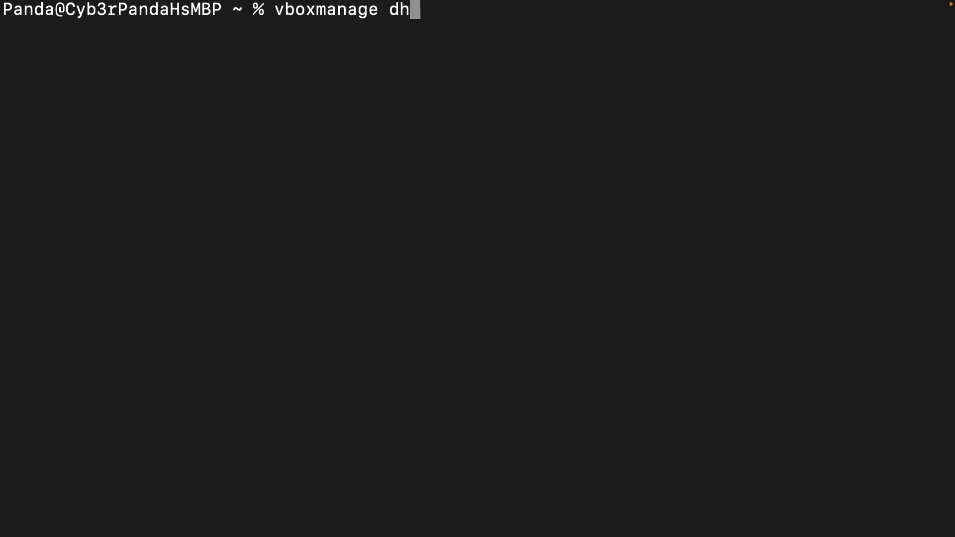
pyautogui.write('cpserver ')
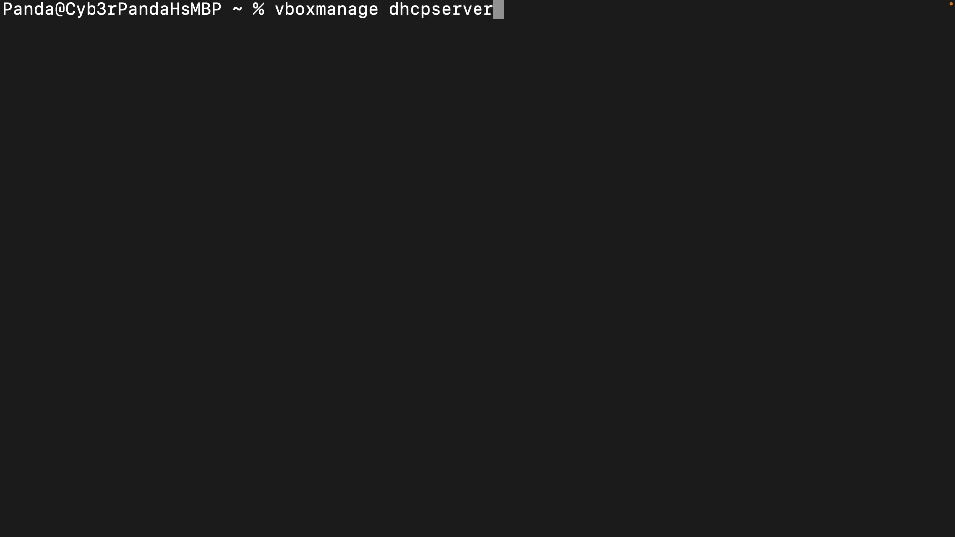
pyautogui.write('add')
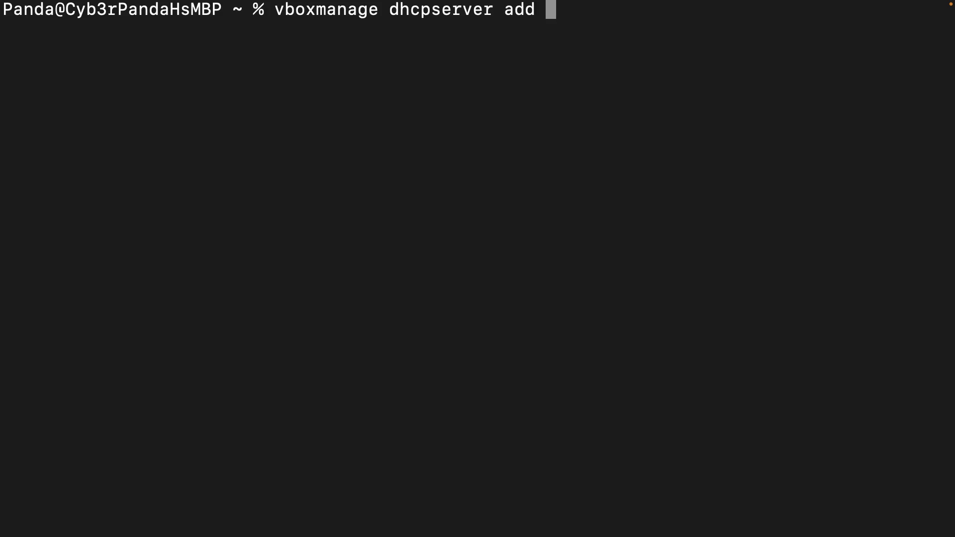
# - Add the option --network=internet to the dhcpserver command
pyautogui.write('--netwro')
pyautogui.write('k')
pyautogui.press('BackSpace')
pyautogui.press('BackSpace')
pyautogui.press('BackSpace')
pyautogui.write('ork')
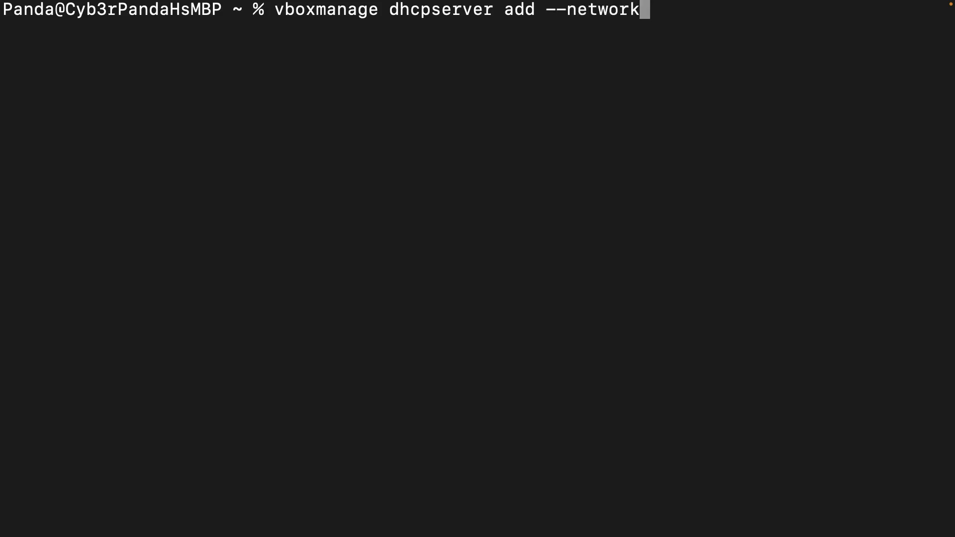
pyautogui.write('=internet')
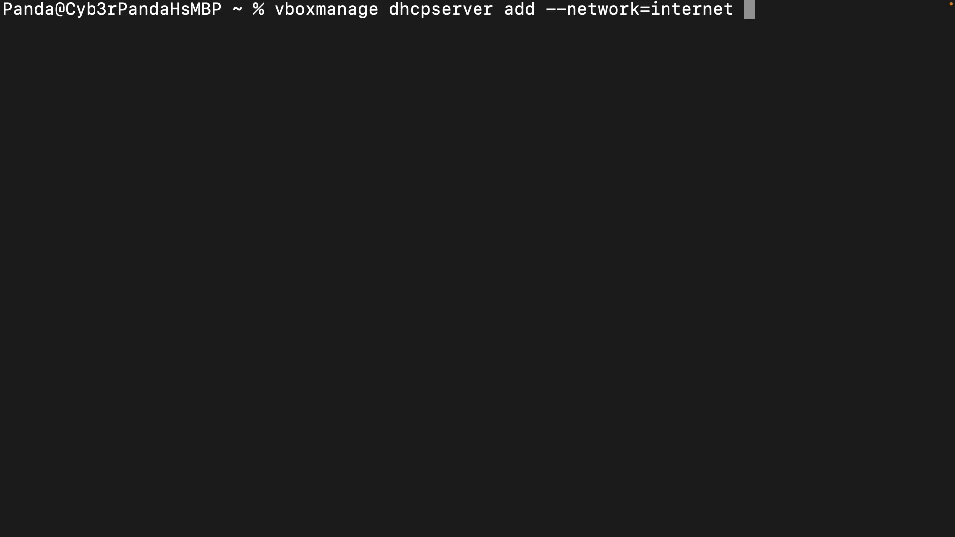
# - Specify the DHCP server address in the command with --server-ip=10.0.5.1
pyautogui.write('--server-')
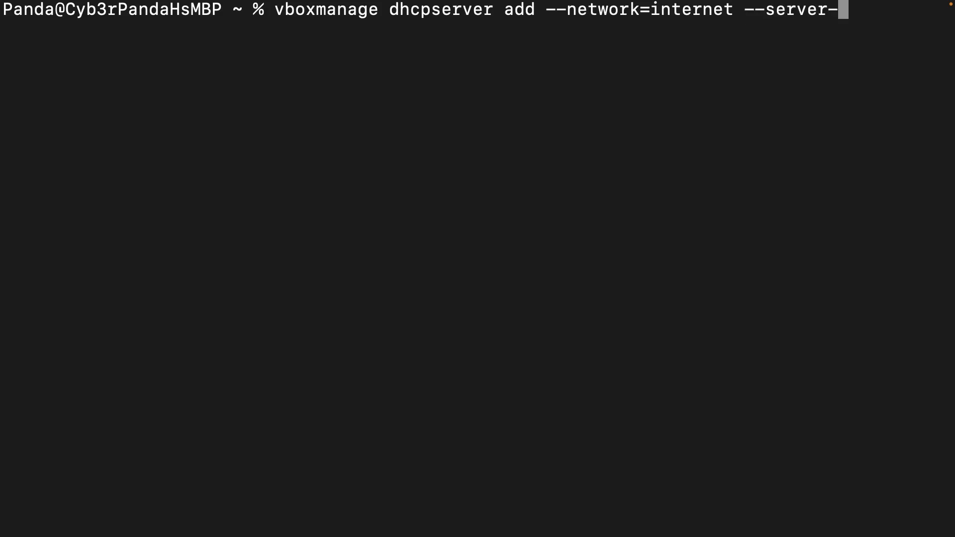
pyautogui.write('ip')
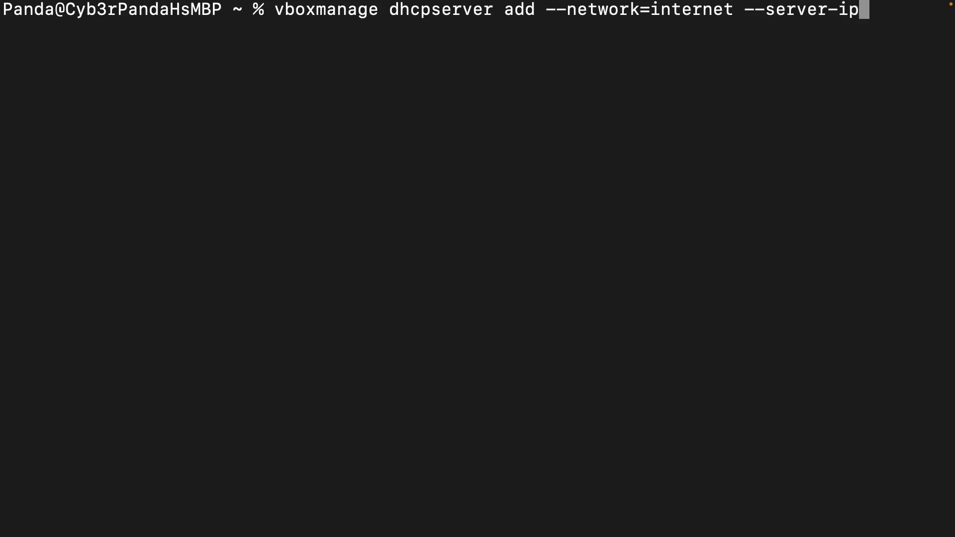
pyautogui.write('=10')
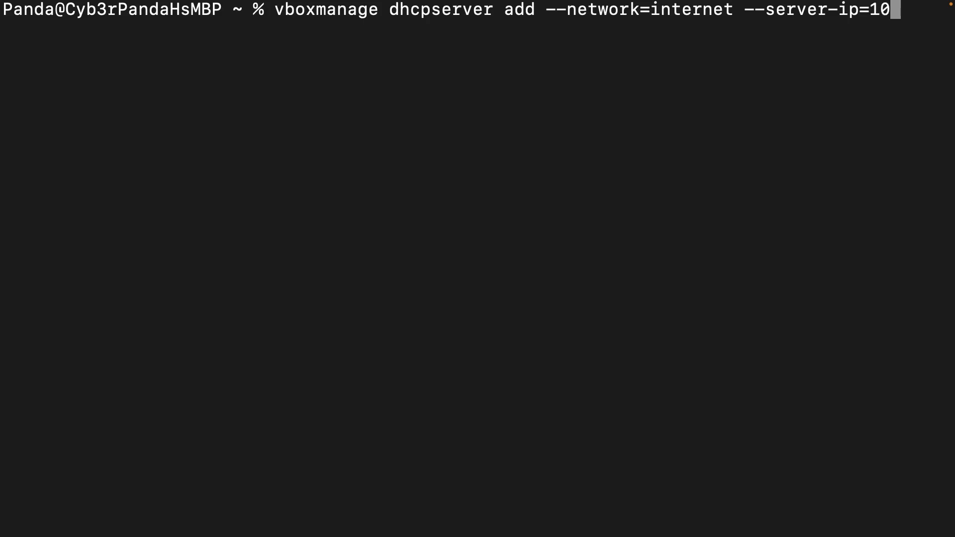
pyautogui.write('.0.')
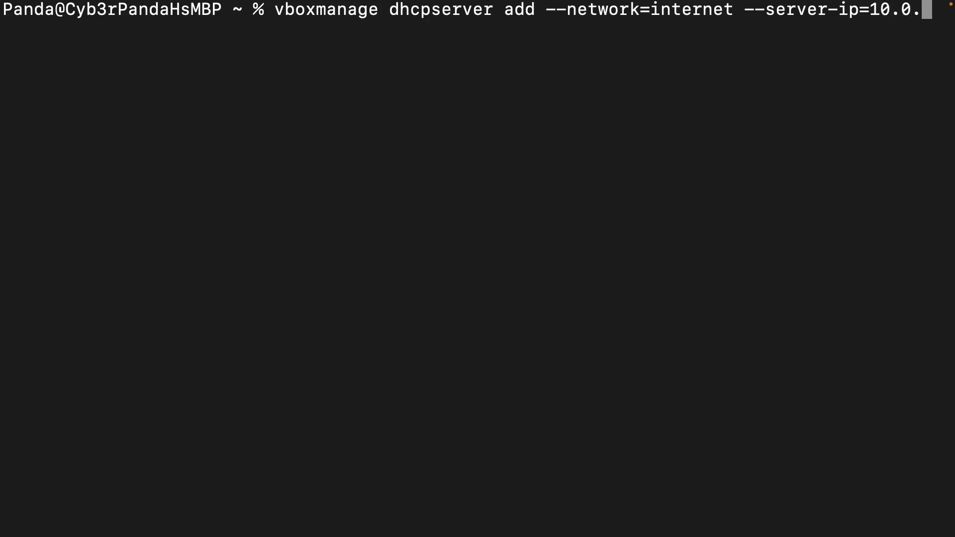
pyautogui.write('5.1')
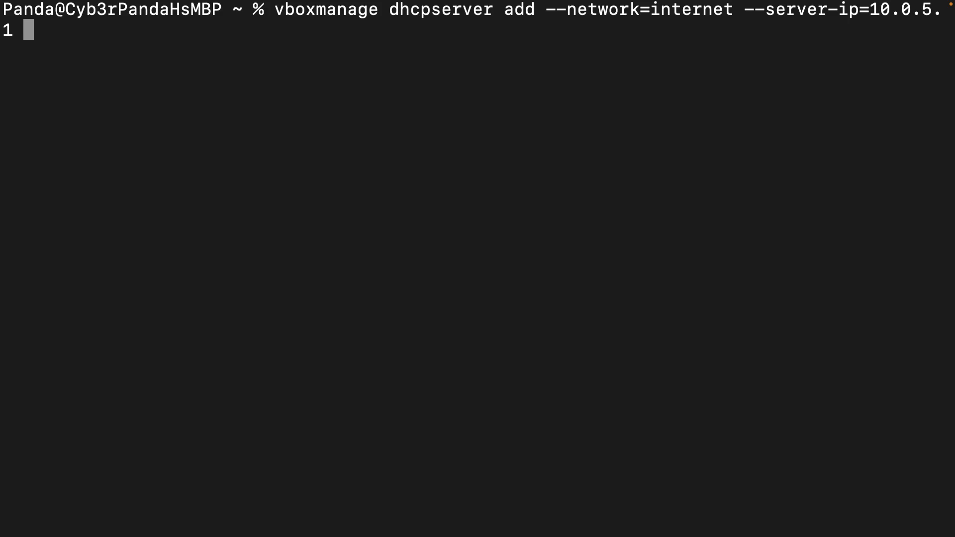
# - Append the subnet mask option --netmask=255.255.255.0 to the dhcpserver command
pyautogui.write('--')
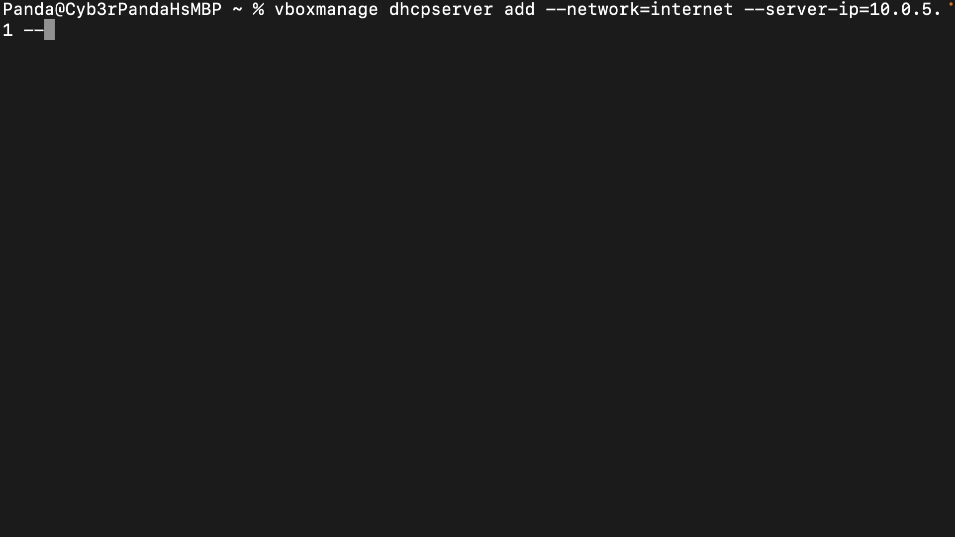
pyautogui.write('netmak')
pyautogui.press('BackSpace')
pyautogui.press('BackSpace')
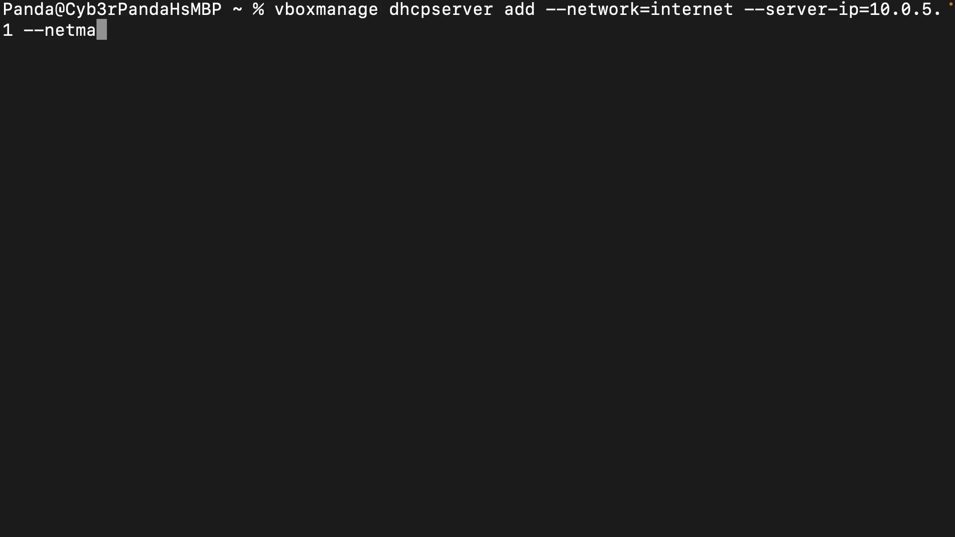
pyautogui.write('ask')
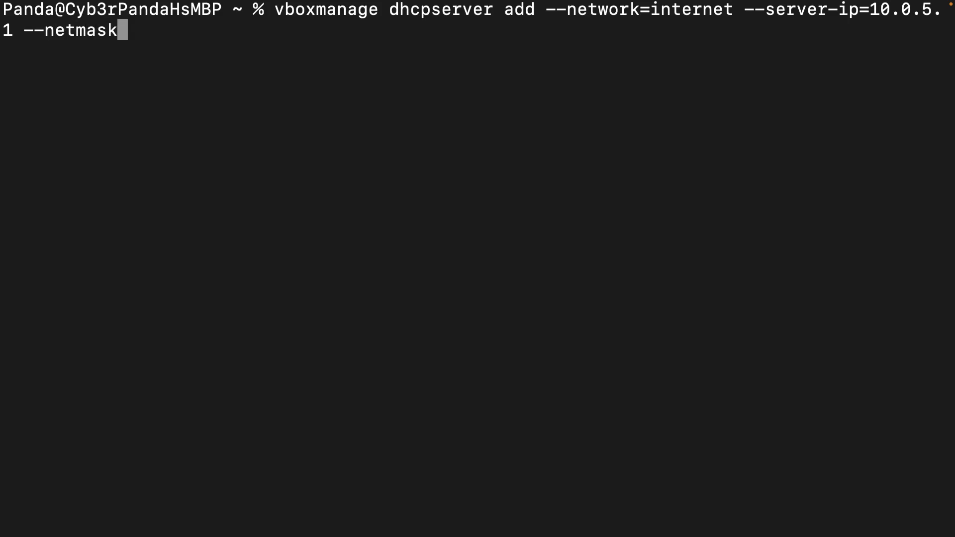
pyautogui.write('=')
pyautogui.write('255')
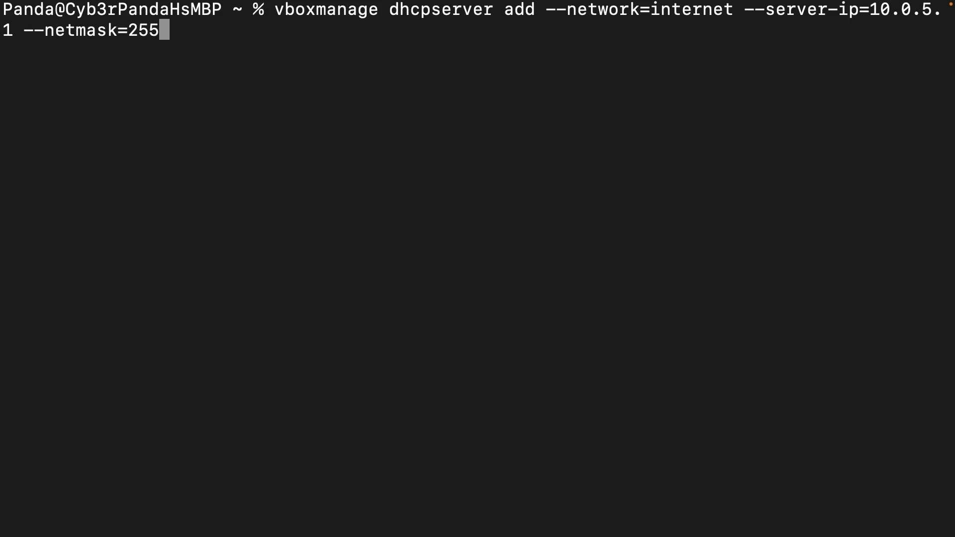
pyautogui.write('.255.')
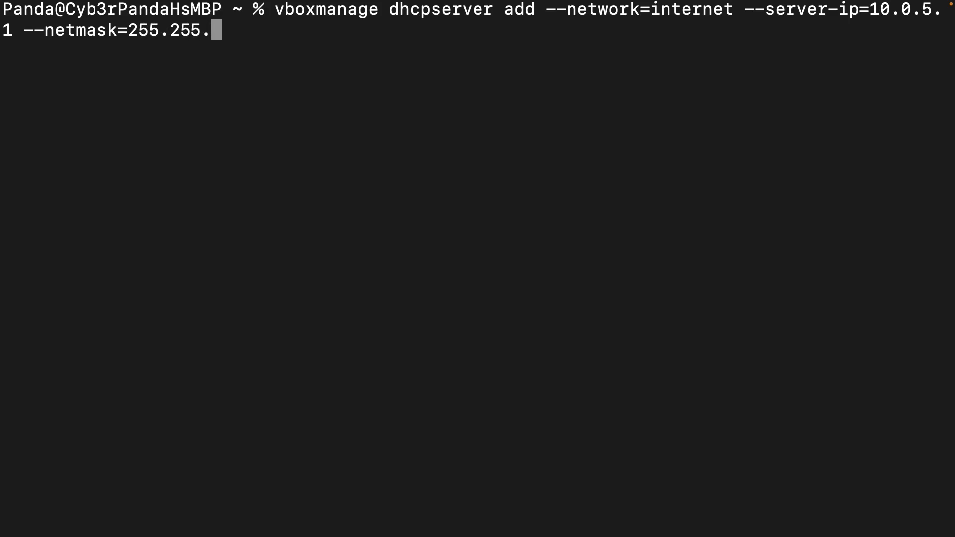
pyautogui.write('255.0')
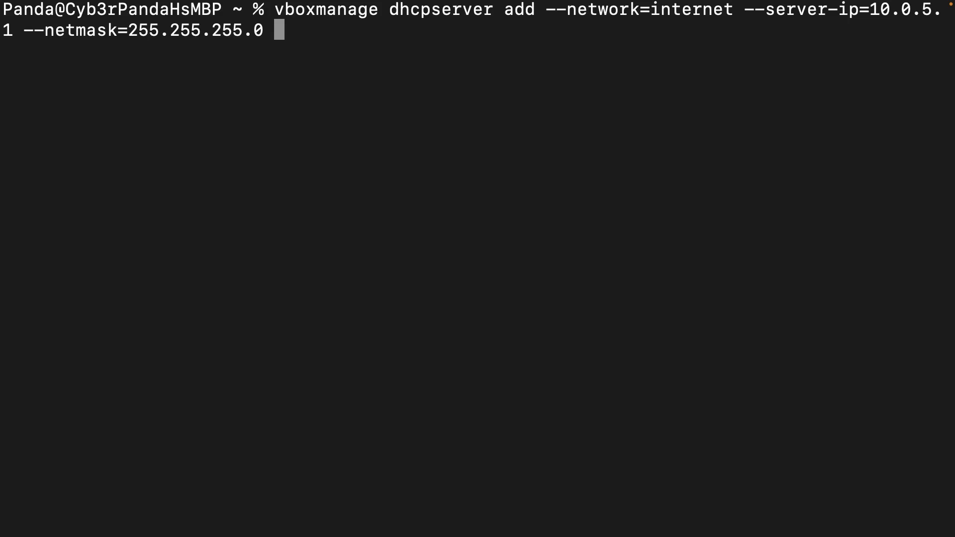
# - Define the start of the DHCP address range with --lower-ip=10.0.5.10
pyautogui.write('--')
pyautogui.write('low')
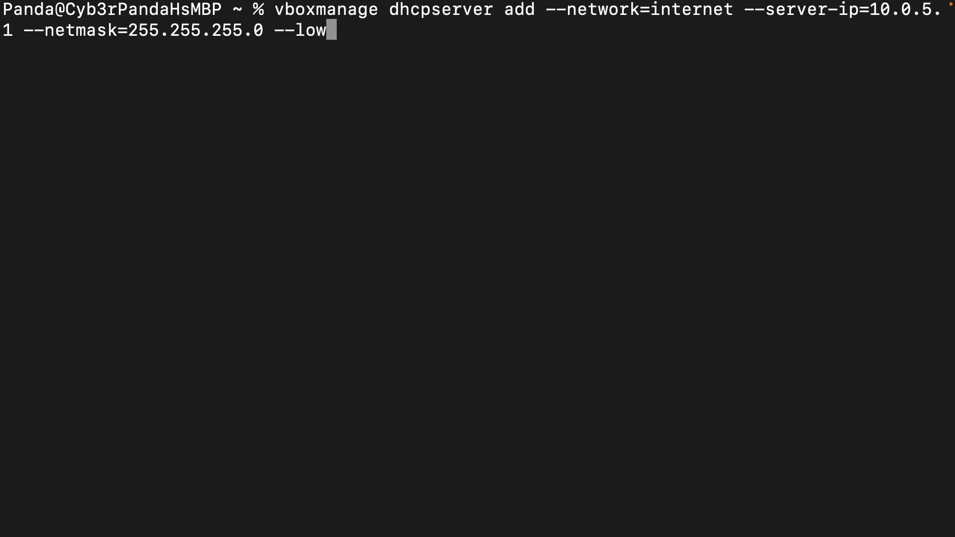
pyautogui.write('er-ip=')
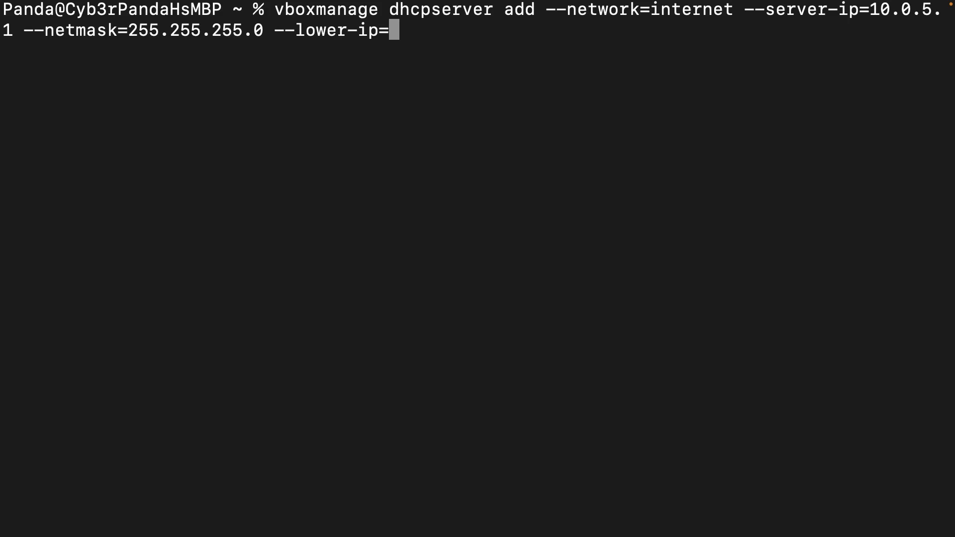
pyautogui.write('10.')
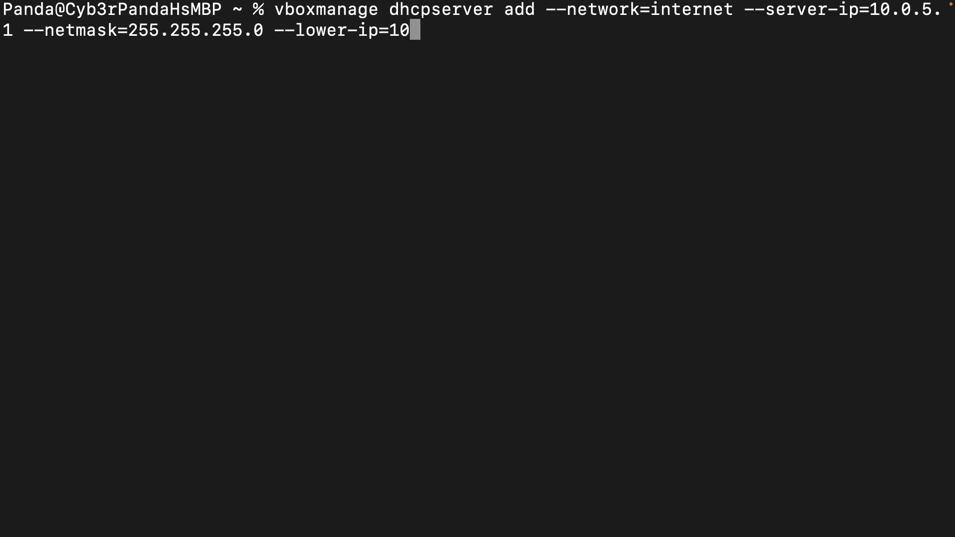
pyautogui.write('0.')
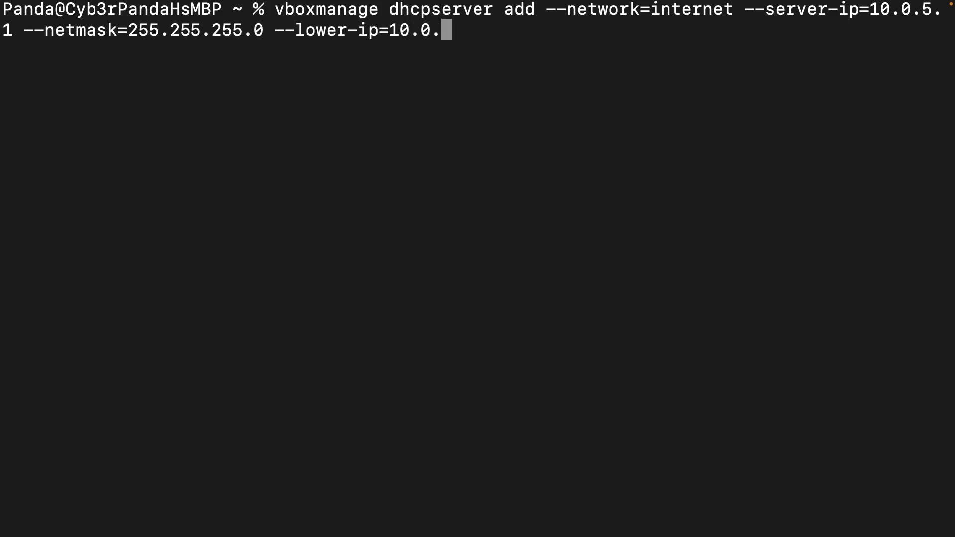
pyautogui.write('5.10')
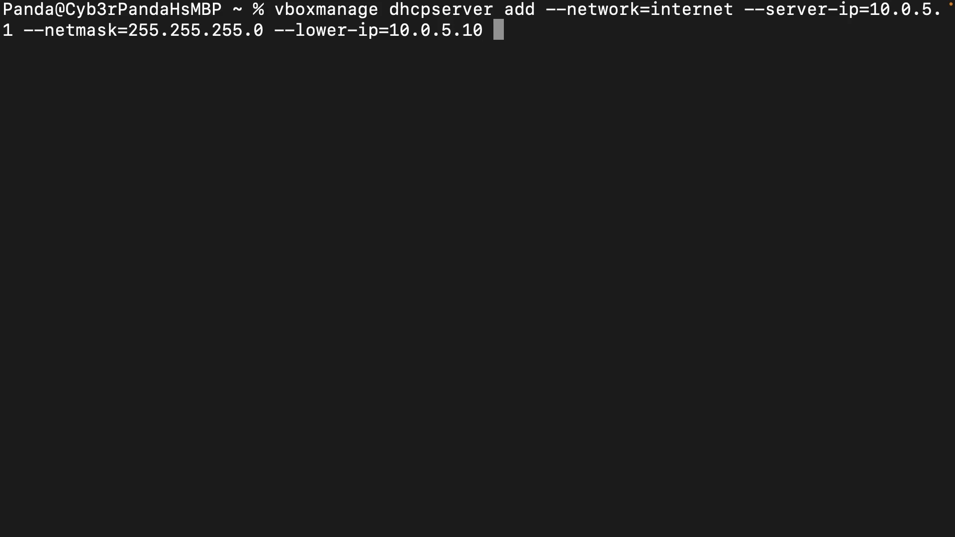
pyautogui.write(' --')
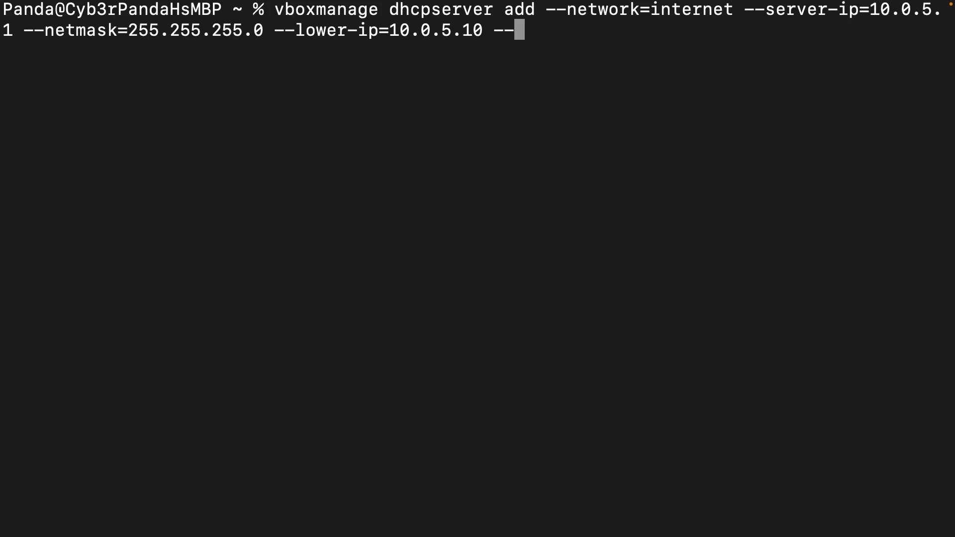
pyautogui.write('upper')
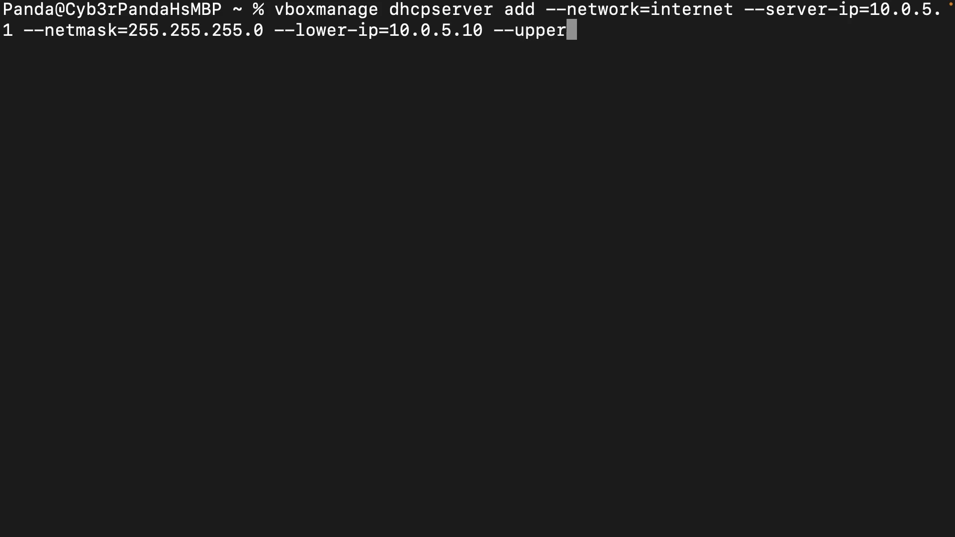
pyautogui.write('-ip=10.0.5.50')
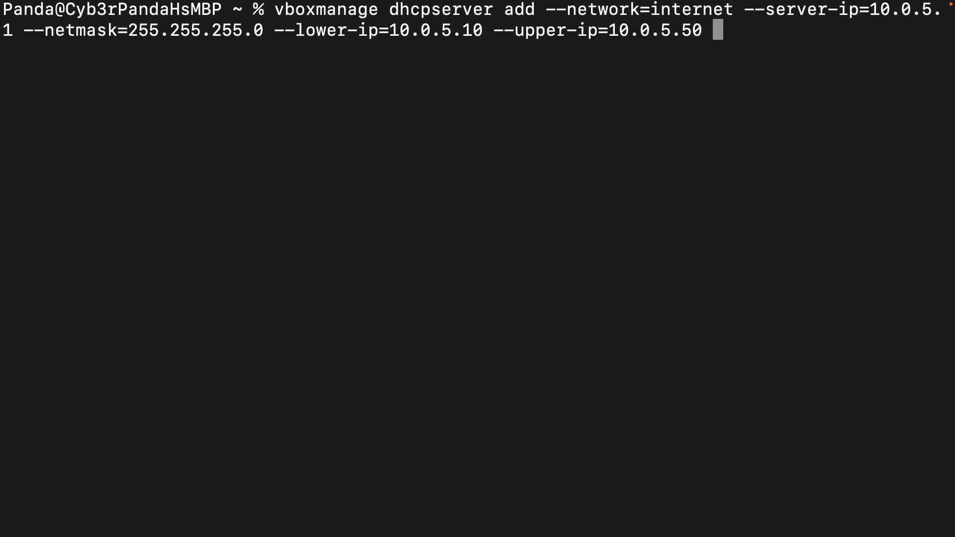
# - Complete the command with --upper-ip=10.0.5.50 and --enable, and run it to create the DHCP server
pyautogui.write('--enable')
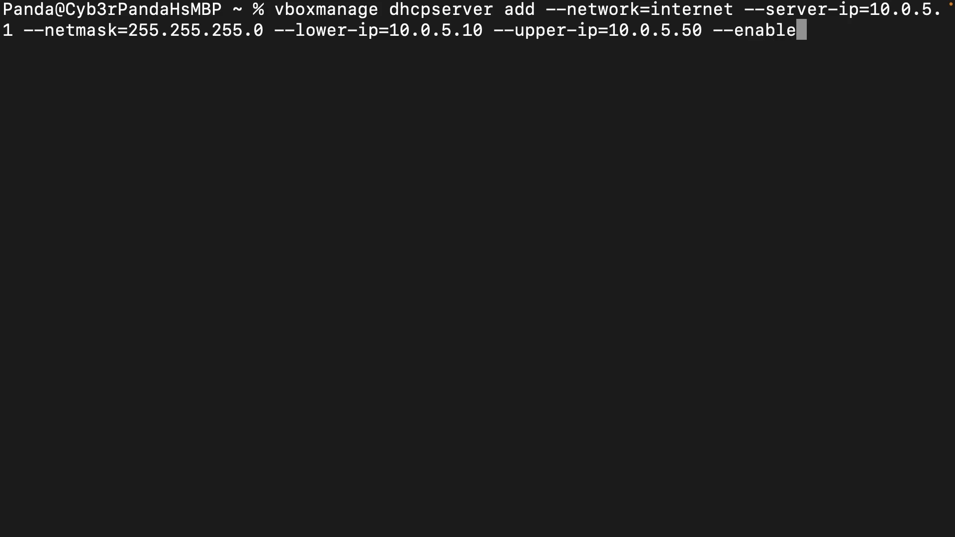
pyautogui.press('Return')
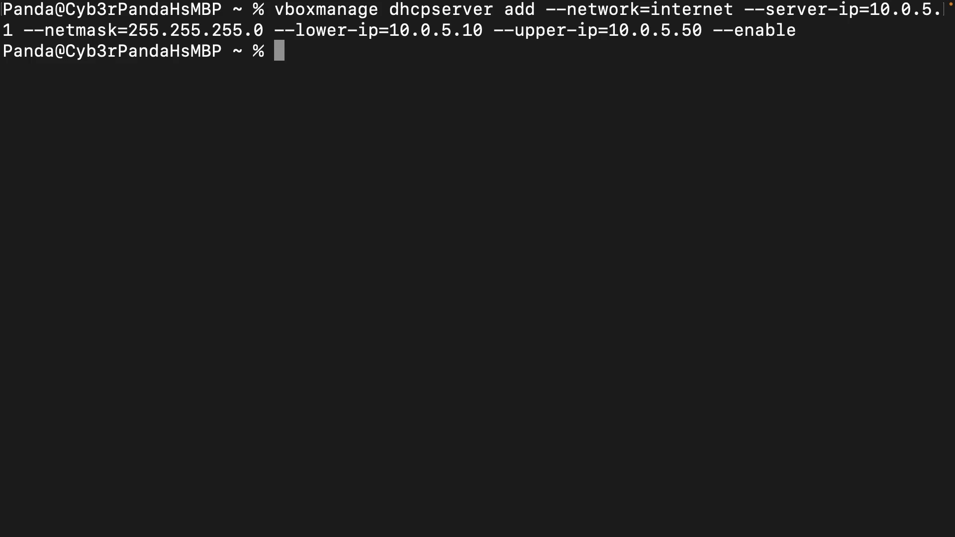
# - List the configured DHCP servers with vboxmanage list dhcpservers to check the settings of the internal network "internet"
pyautogui.write('vboxmanage')
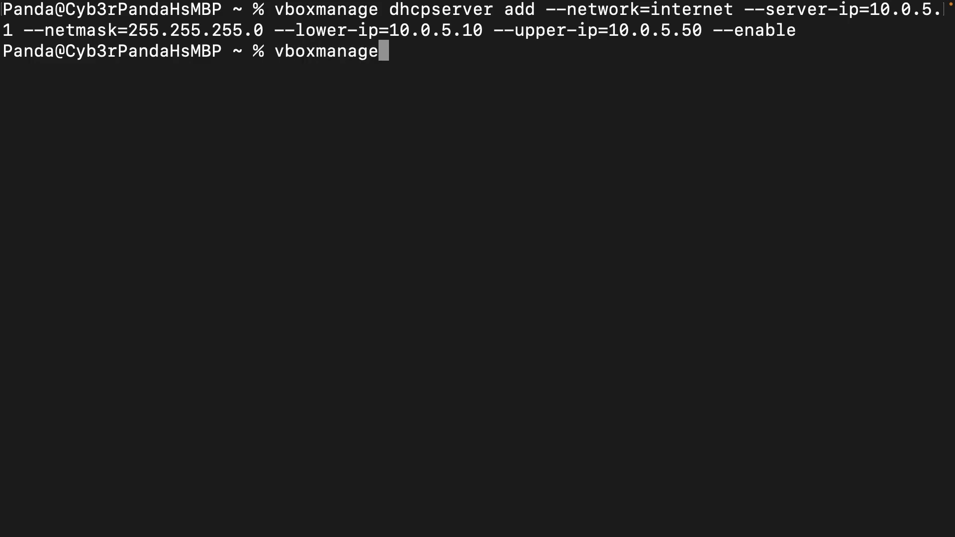
pyautogui.write(' list')
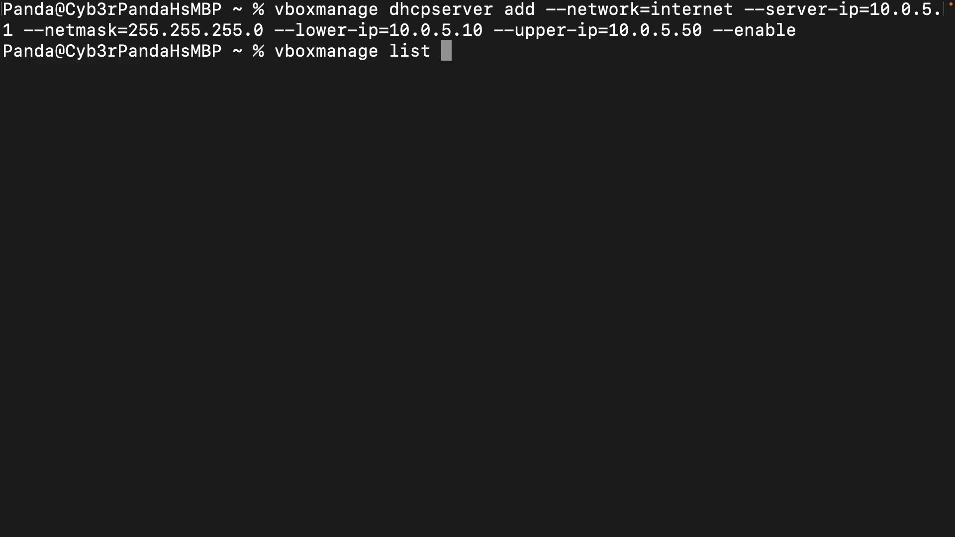
pyautogui.write(' dhcpserver')
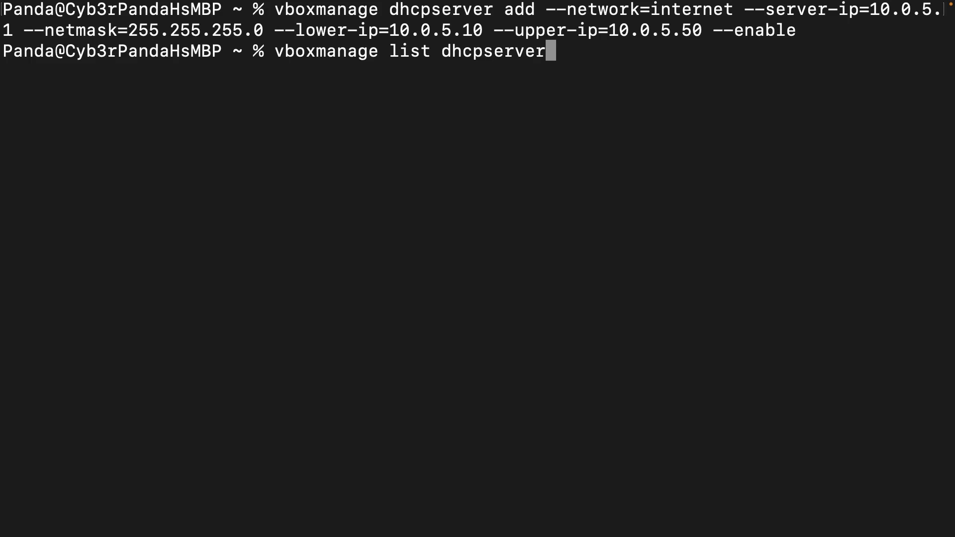
pyautogui.write('s')
pyautogui.press('Return')
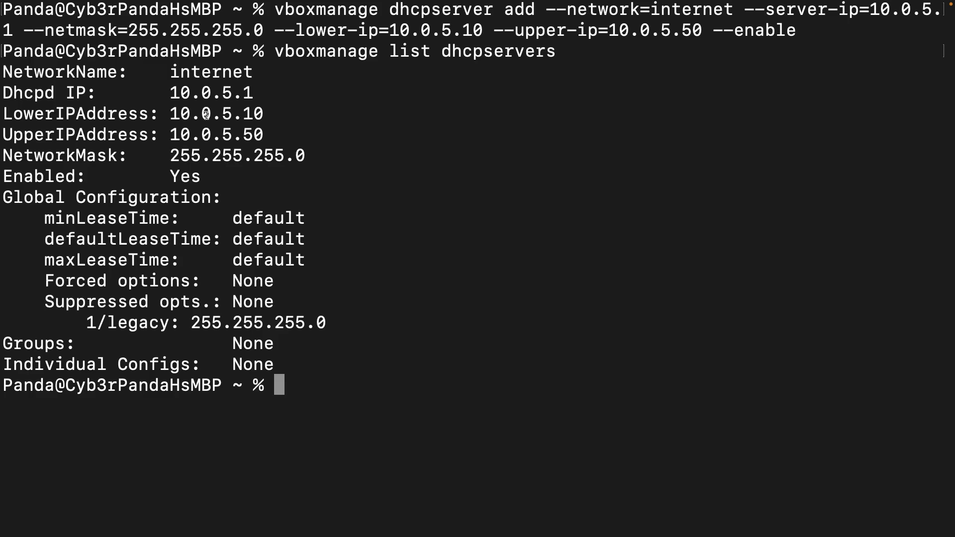
# - Clear the terminal and run vboxmanage without arguments to print its full command usage
pyautogui.write('clear')
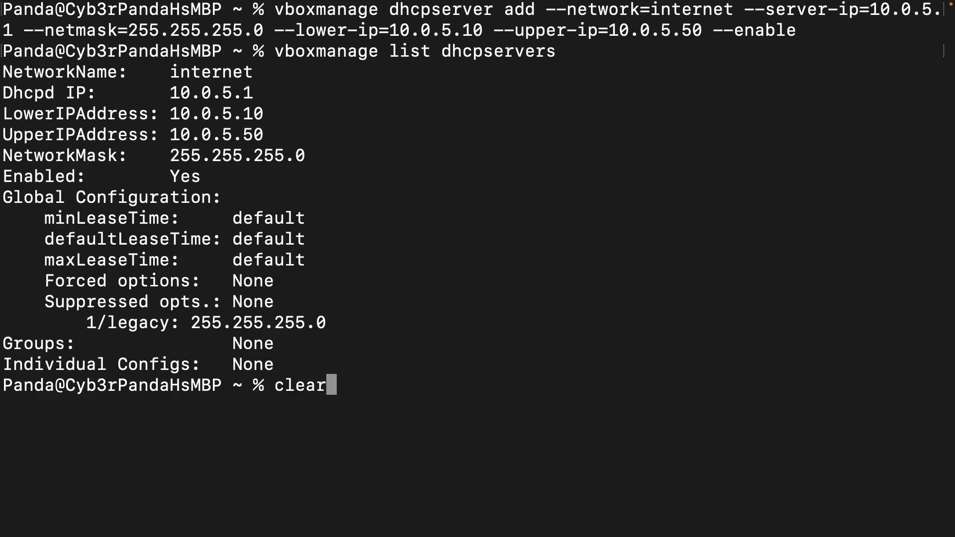
pyautogui.press('Return')
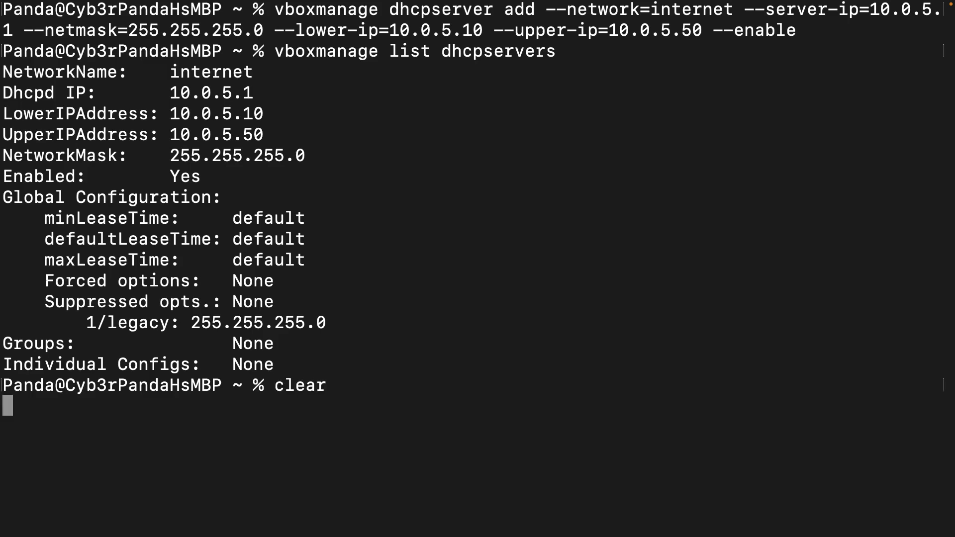
pyautogui.write('vboxmanage')
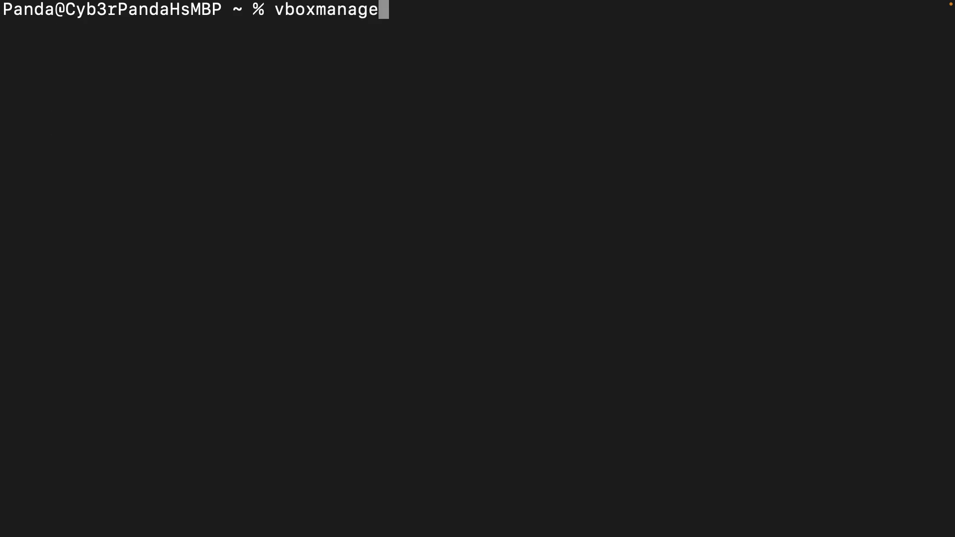
pyautogui.press('Return')
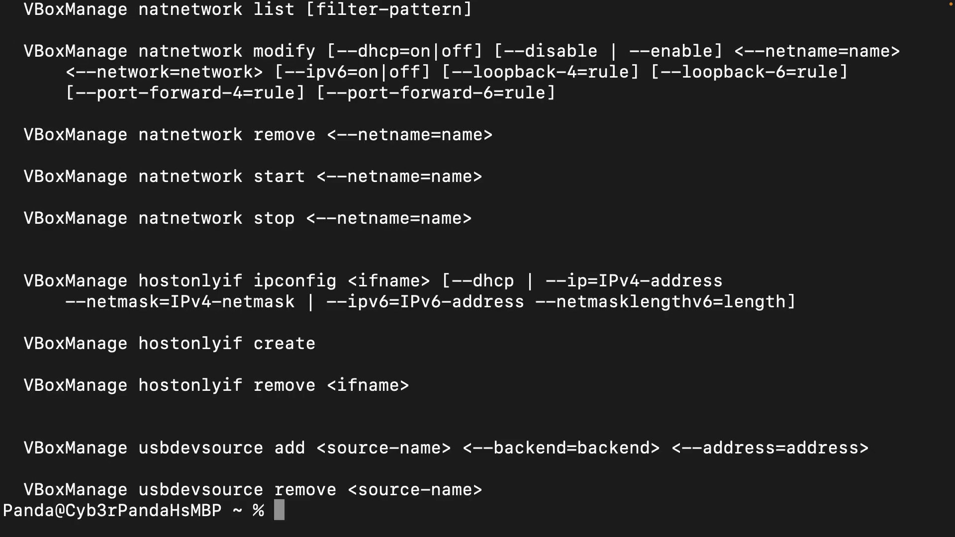
# - Look back through the vboxmanage usage output, from the natnetwork and dhcpserver commands up to the controlvm and snapshot commands
pyautogui.scroll(20, 229, 115)
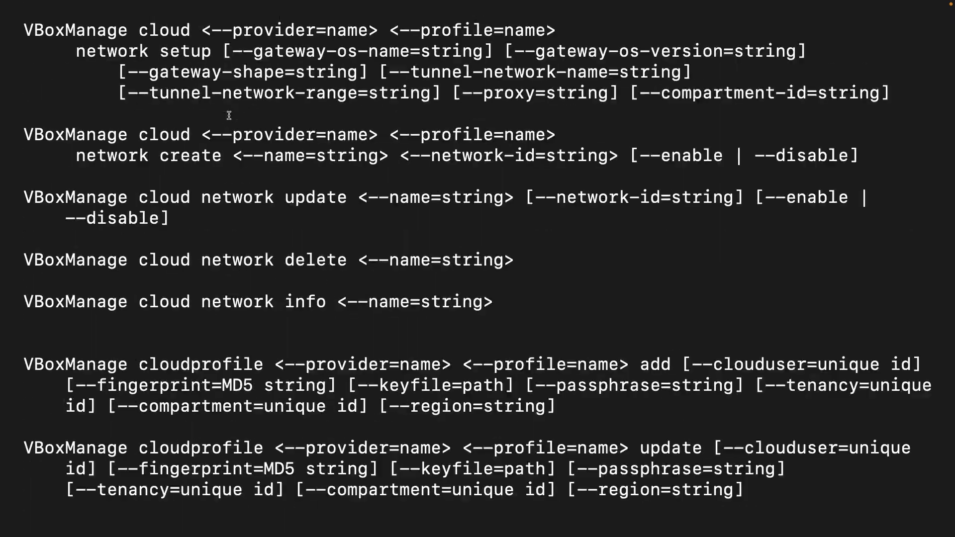
pyautogui.scroll(20, 229, 115)
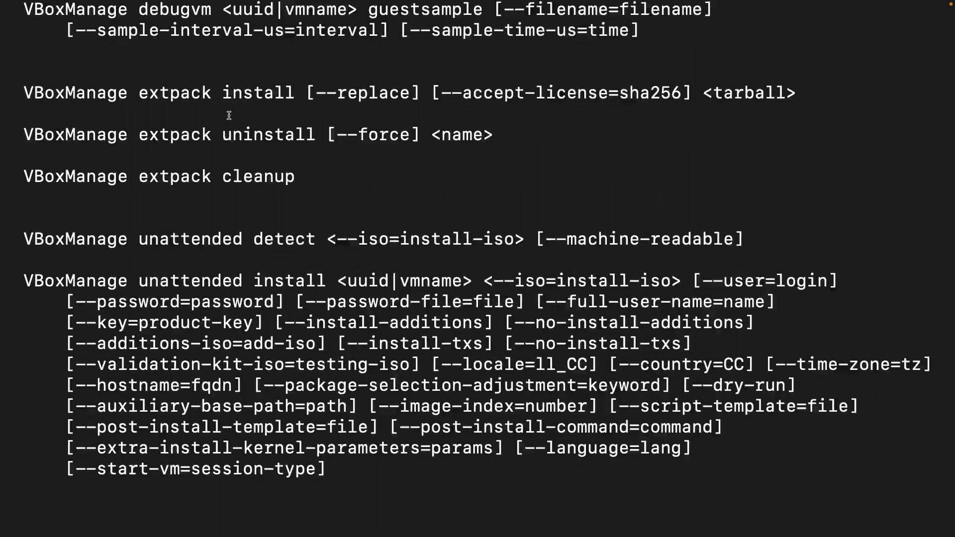
pyautogui.scroll(20, 229, 116)
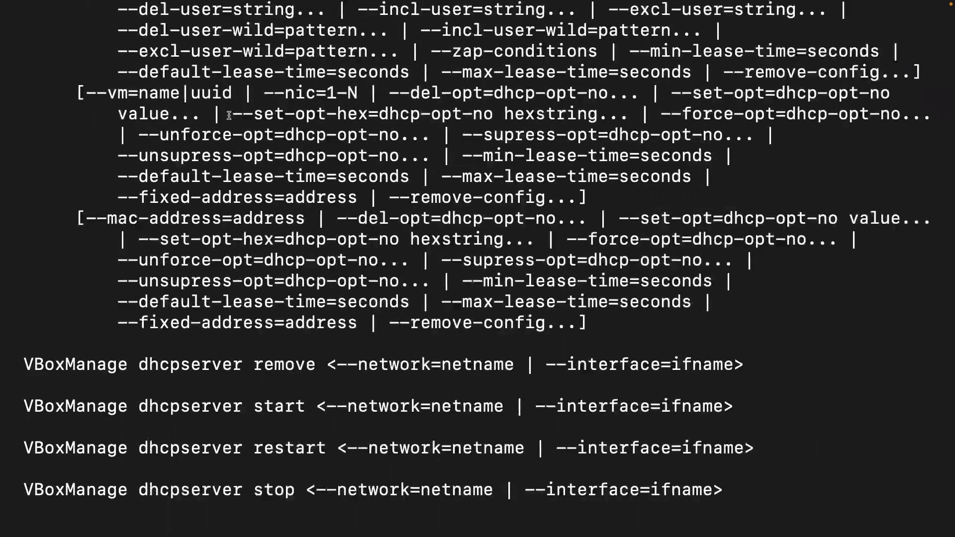
pyautogui.scroll(20, 229, 116)
pyautogui.scroll(20, 229, 116)
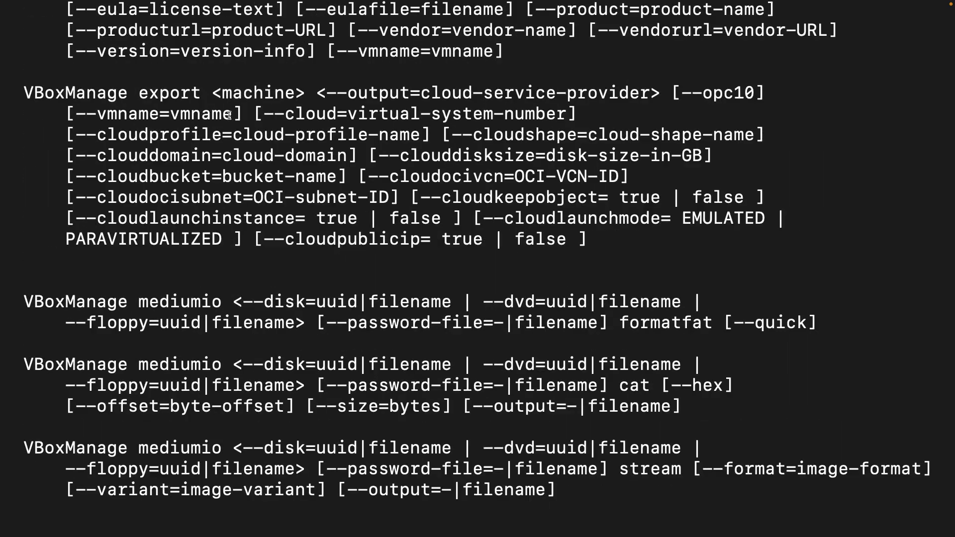
pyautogui.scroll(15, 229, 115)
pyautogui.scroll(20, 229, 115)
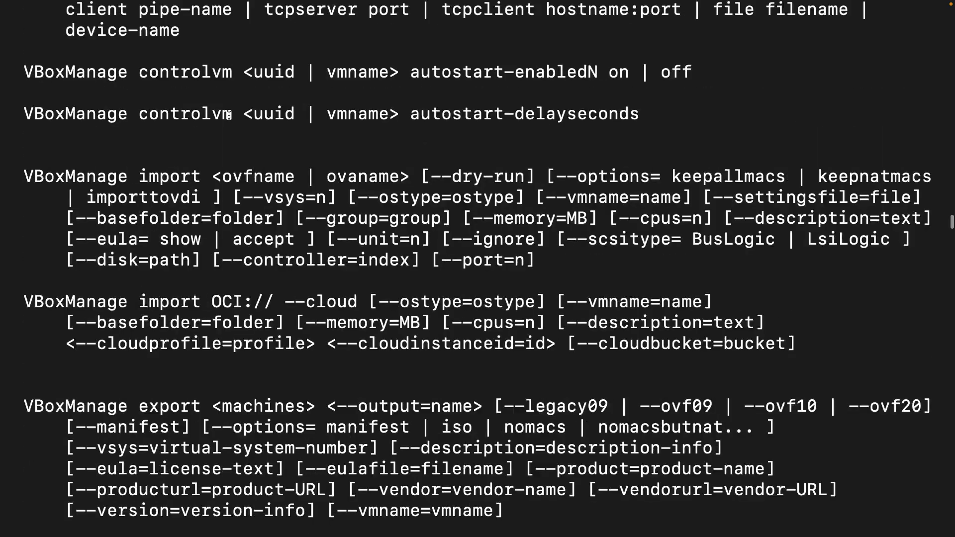
pyautogui.scroll(20, 228, 115)
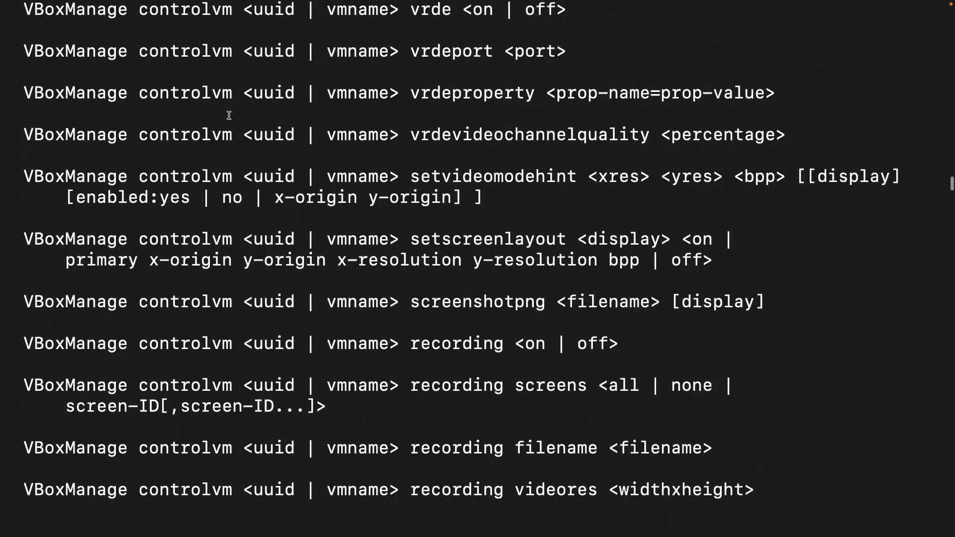
pyautogui.scroll(20, 229, 116)
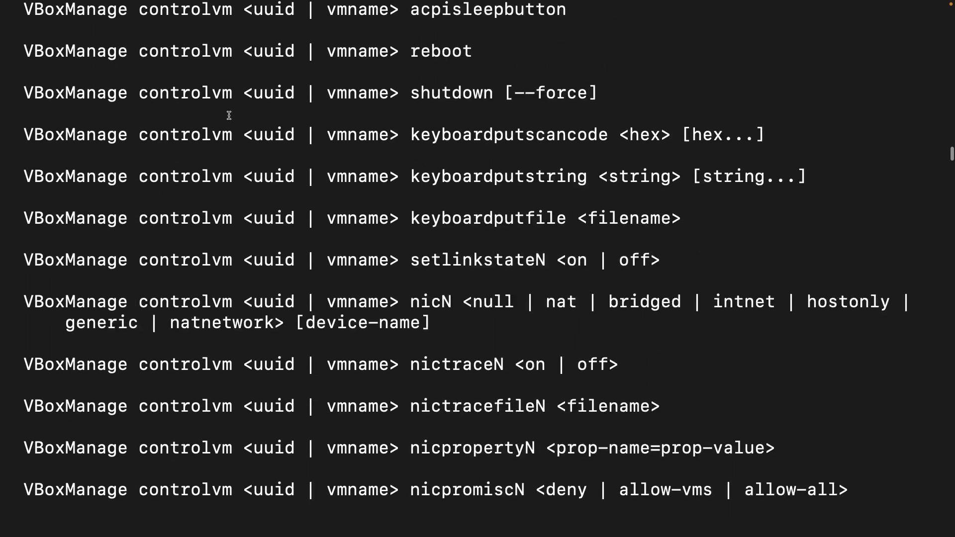
pyautogui.scroll(10, 228, 115)
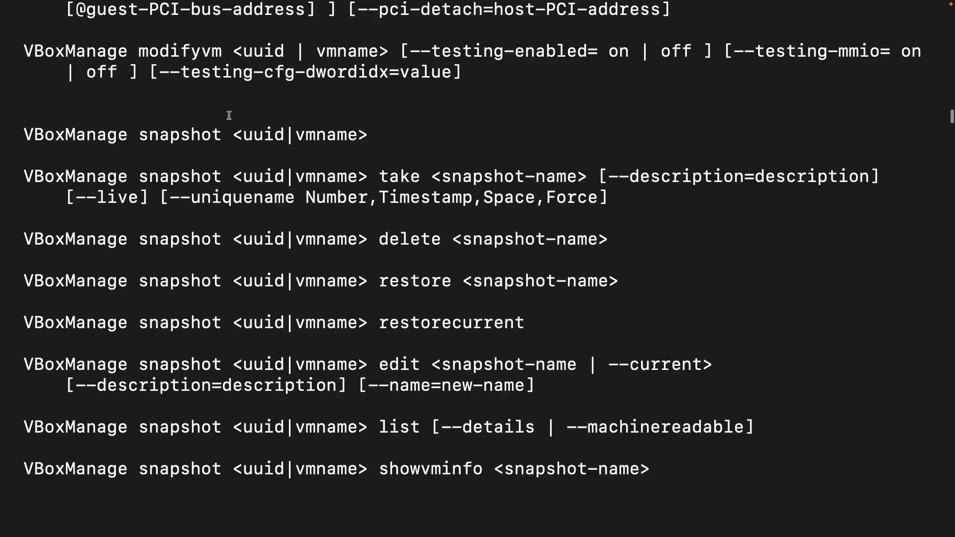